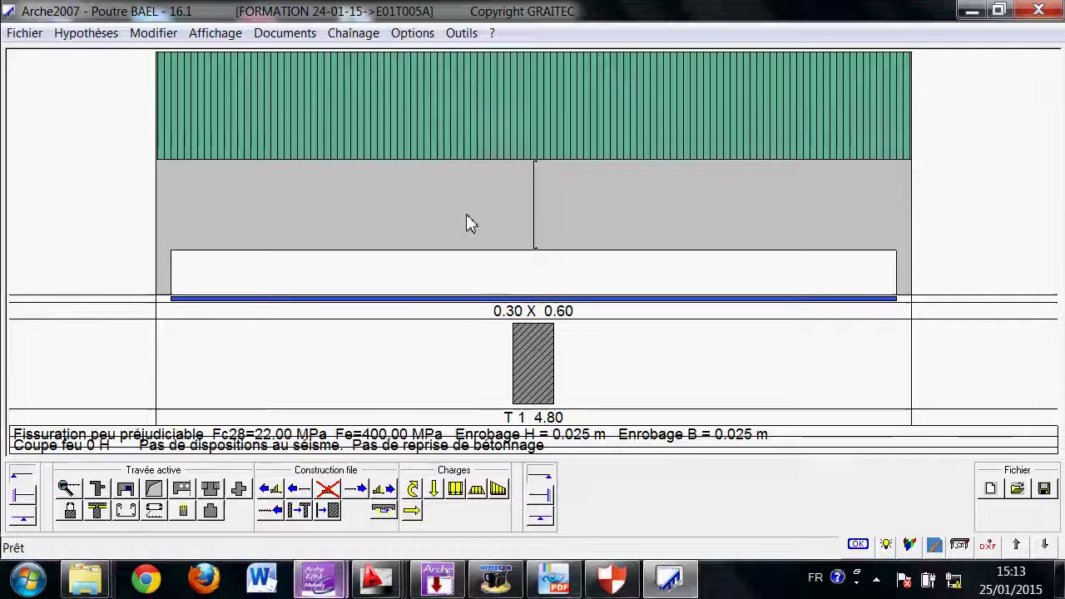
# - Set the span (Portée) of beam T 1 to 5.7 m
pyautogui.doubleClick(466, 218)
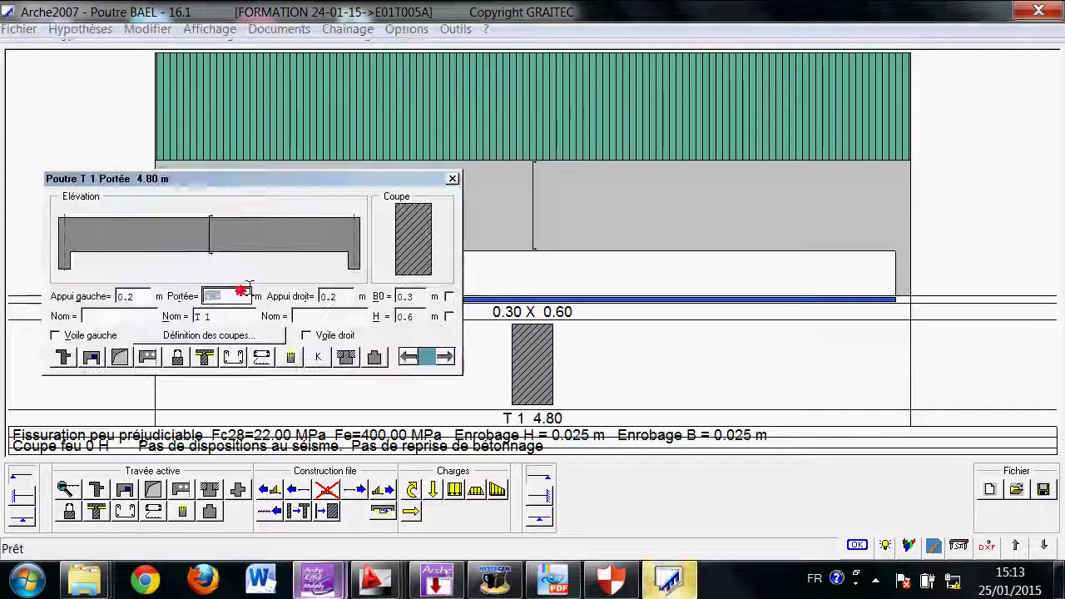
pyautogui.doubleClick(226, 296)
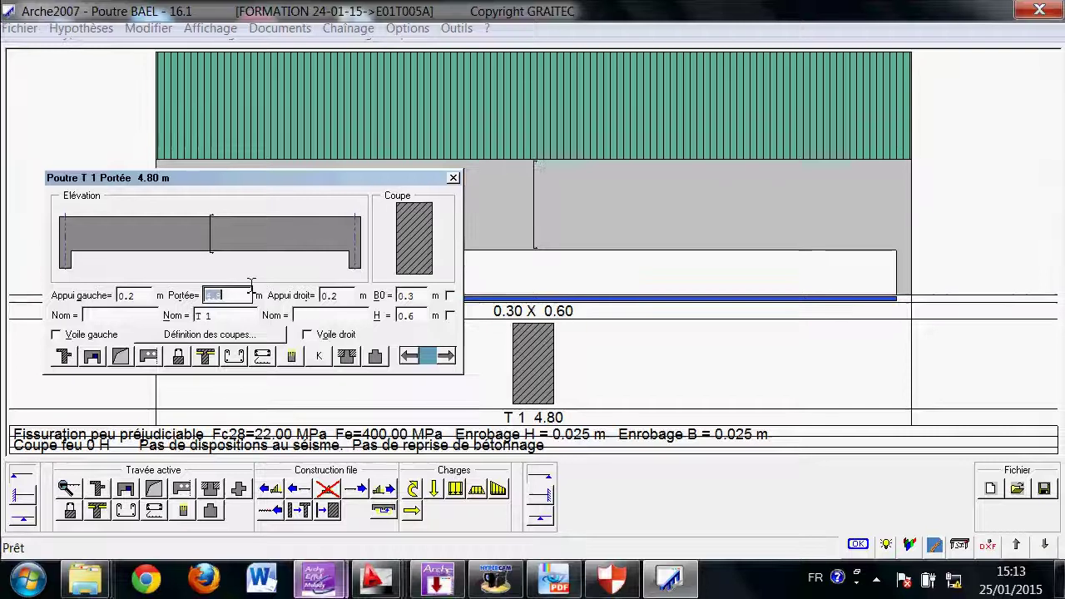
pyautogui.write('5.7')
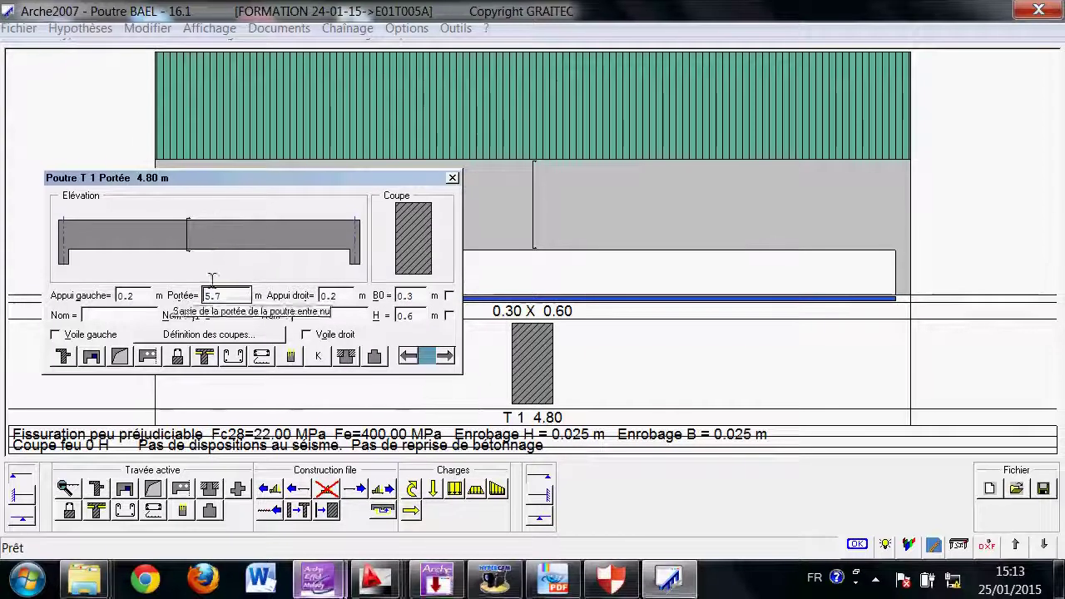
pyautogui.click(453, 178)
pyautogui.doubleClick(457, 226)
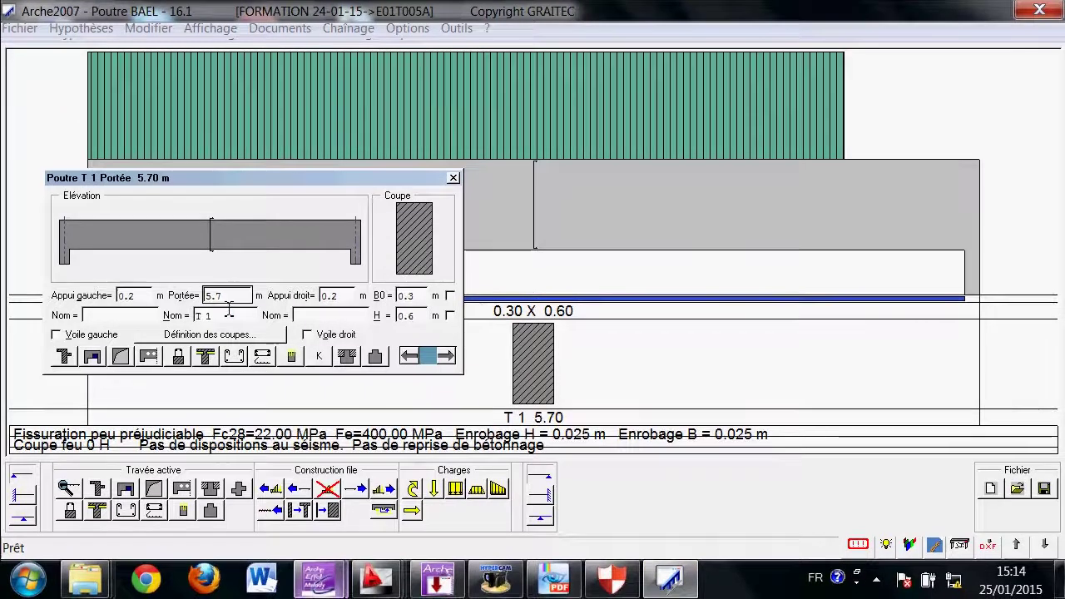
pyautogui.click(453, 177)
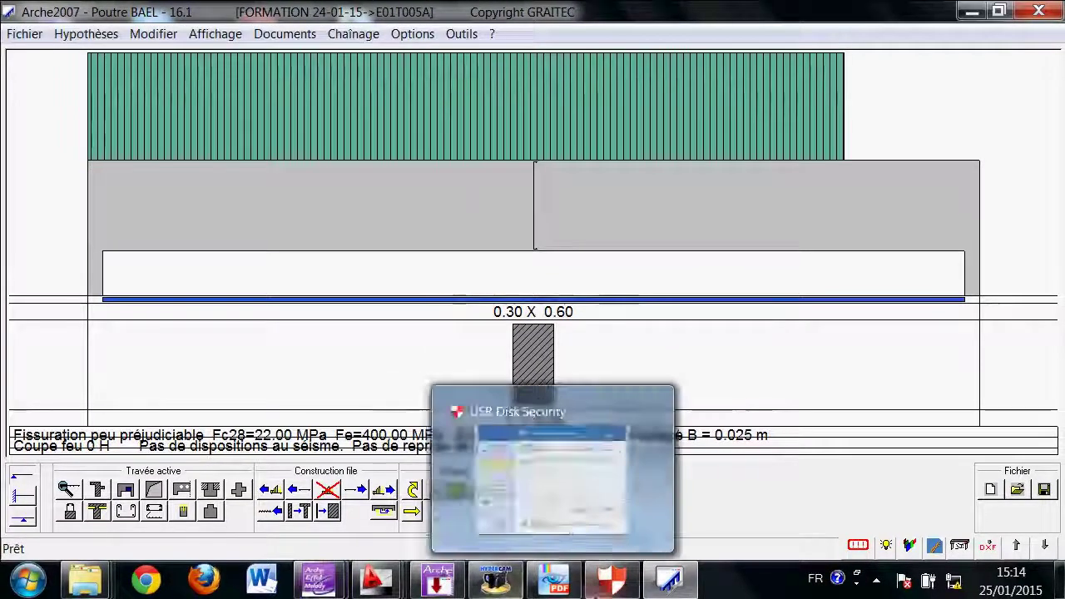
# - Compare the isostatic rib's span dimension in the AutoCAD floor plan with the span entered for beam T 1 in Arche Poutre
pyautogui.moveTo(375, 580)
pyautogui.click(595, 487)
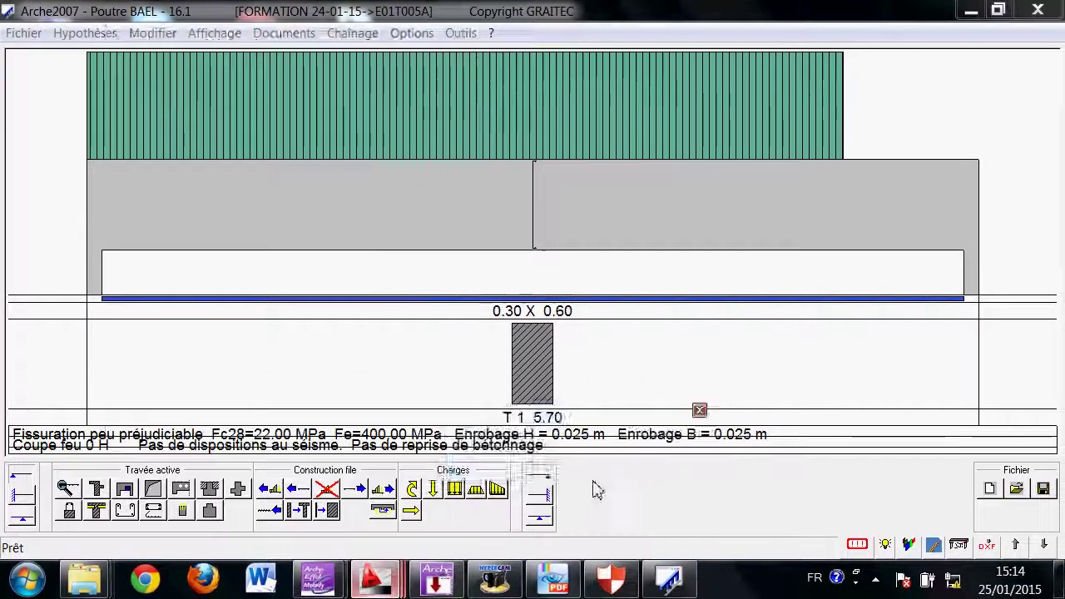
pyautogui.scroll(-10, 558, 311)
pyautogui.moveTo(592, 315); pyautogui.dragTo(599, 239, button='middle')
pyautogui.click(713, 36)
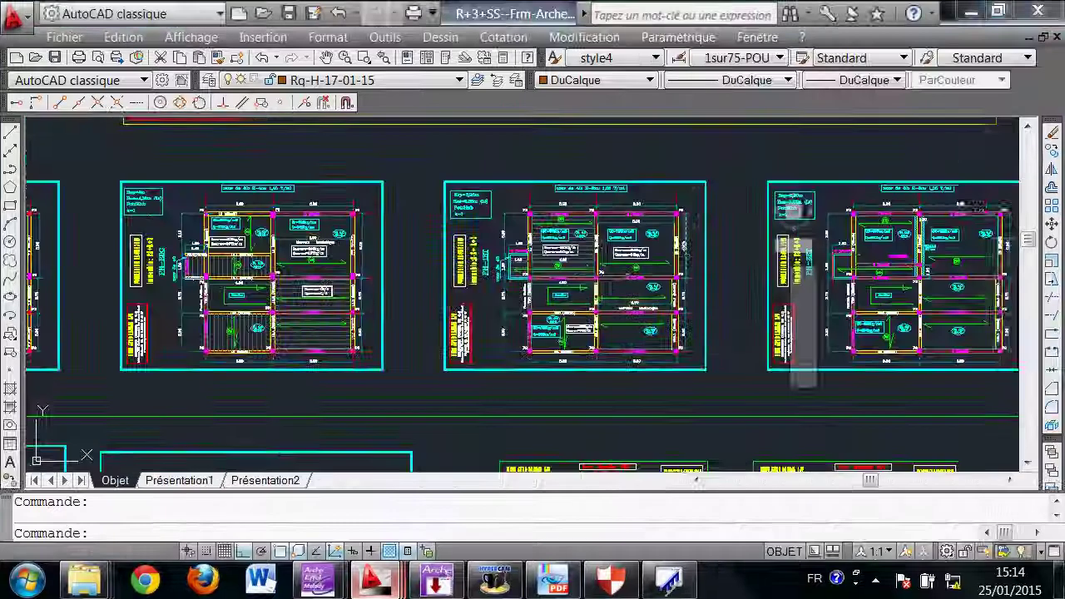
pyautogui.scroll(8, 486, 253)
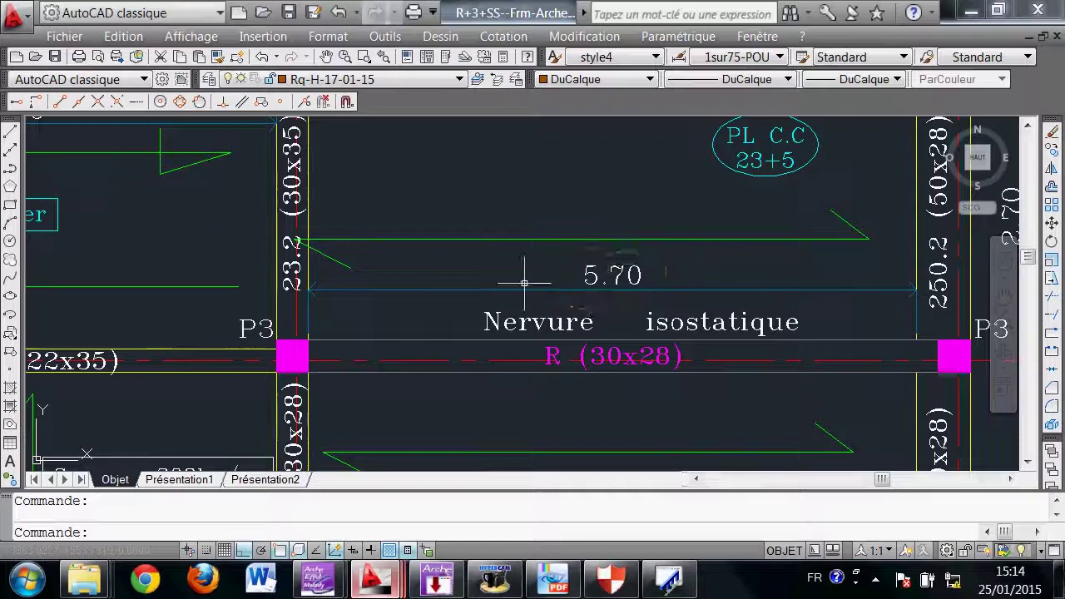
pyautogui.scroll(-3, 599, 302)
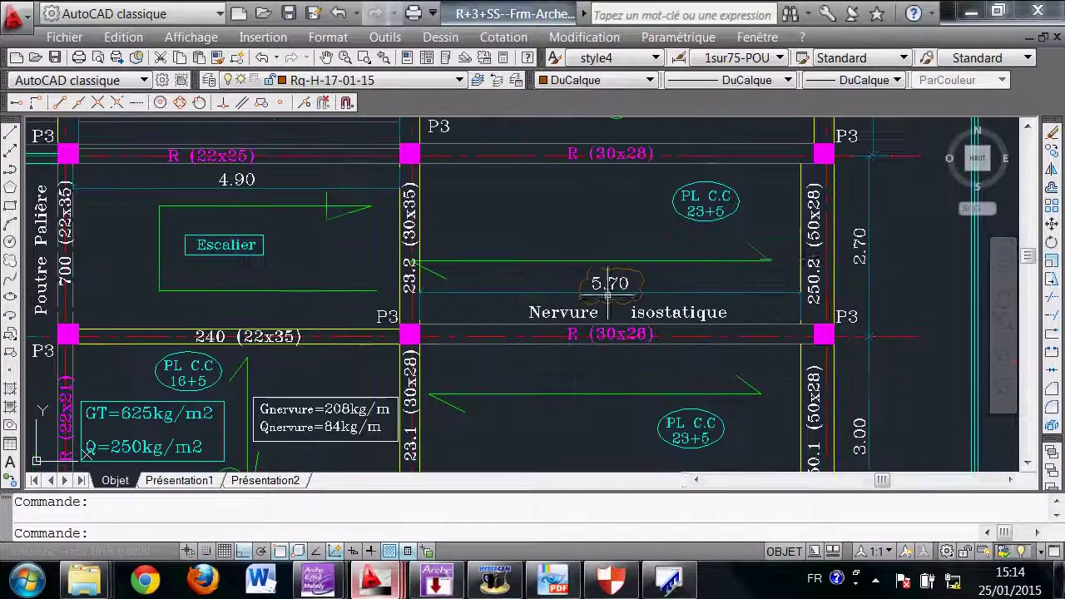
pyautogui.scroll(2, 408, 281)
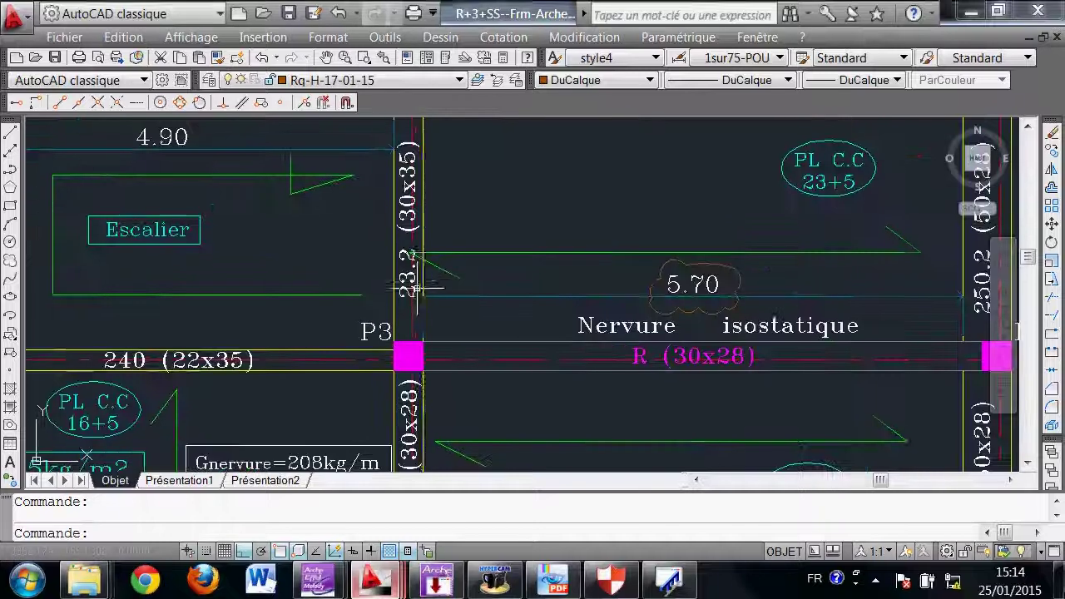
pyautogui.scroll(-2, 408, 281)
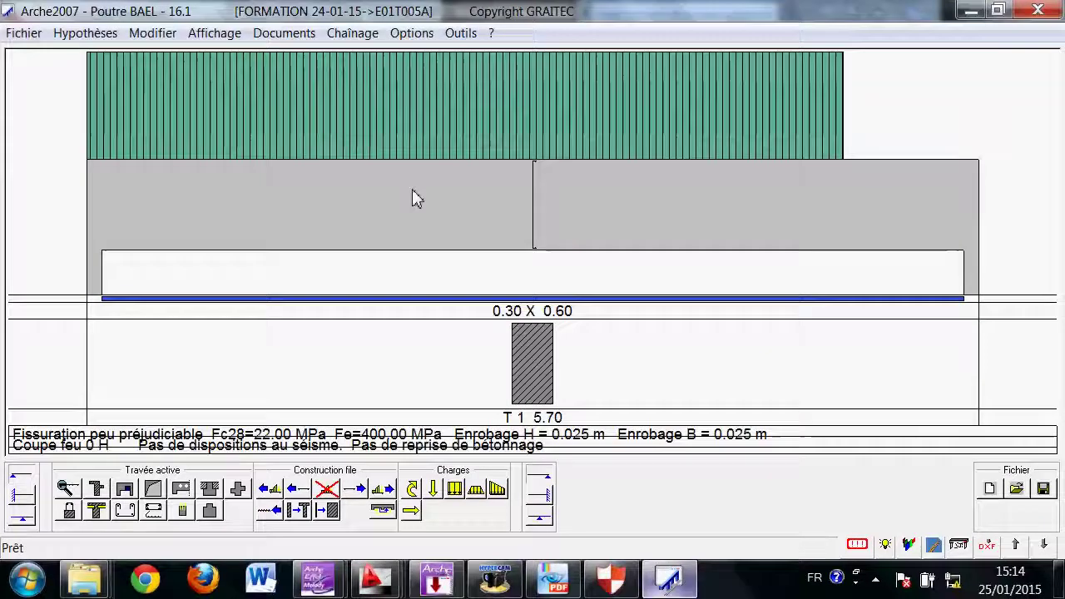
pyautogui.doubleClick(412, 197)
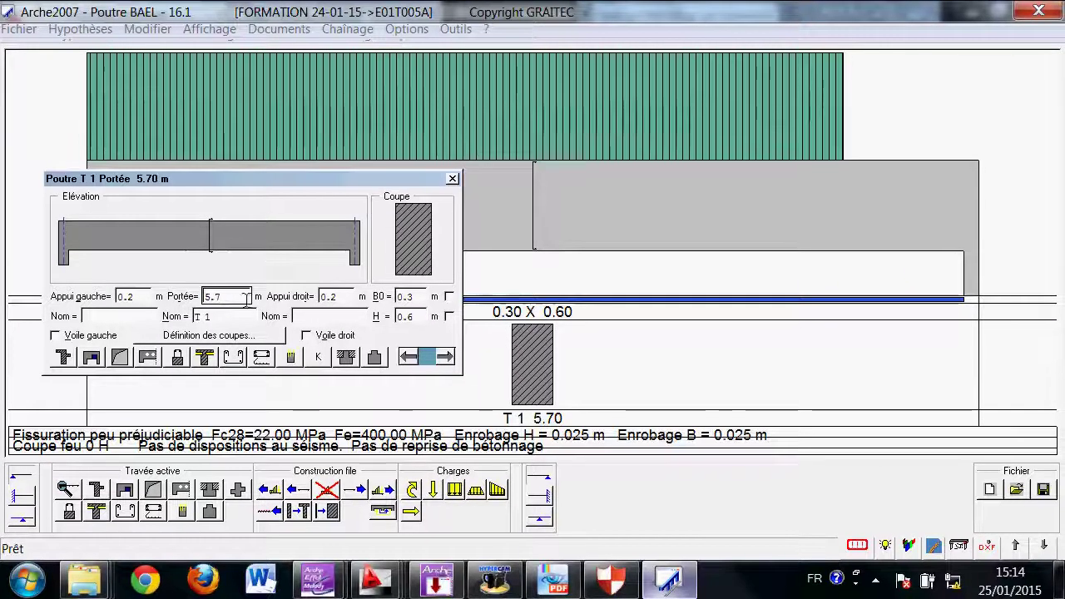
pyautogui.click(452, 178)
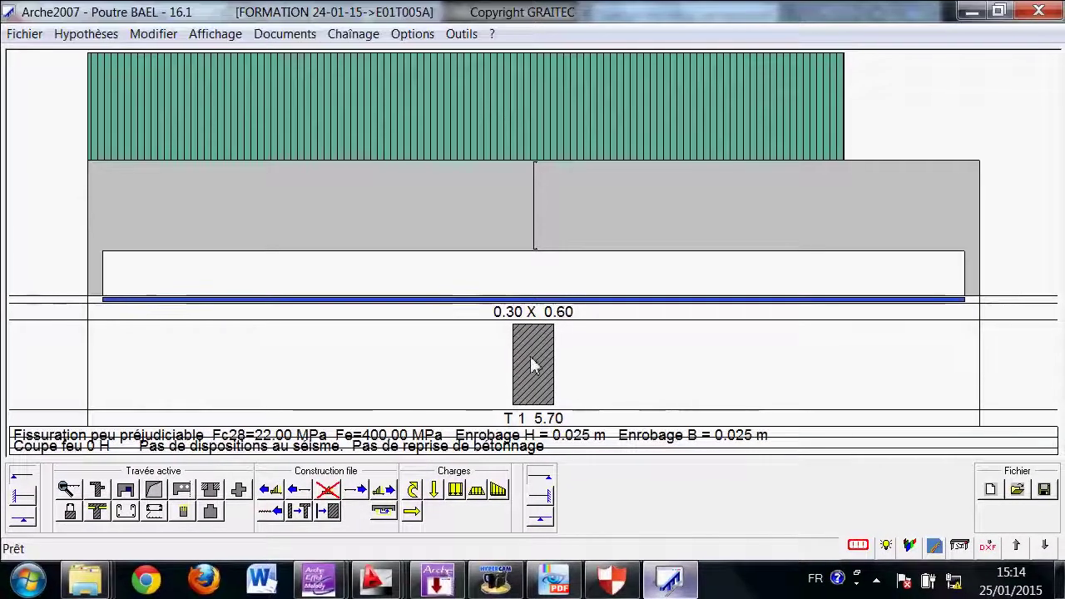
# - Set the left and right flange widths BG and BD of the beam's cross-section to 0.13 m each
pyautogui.doubleClick(539, 361)
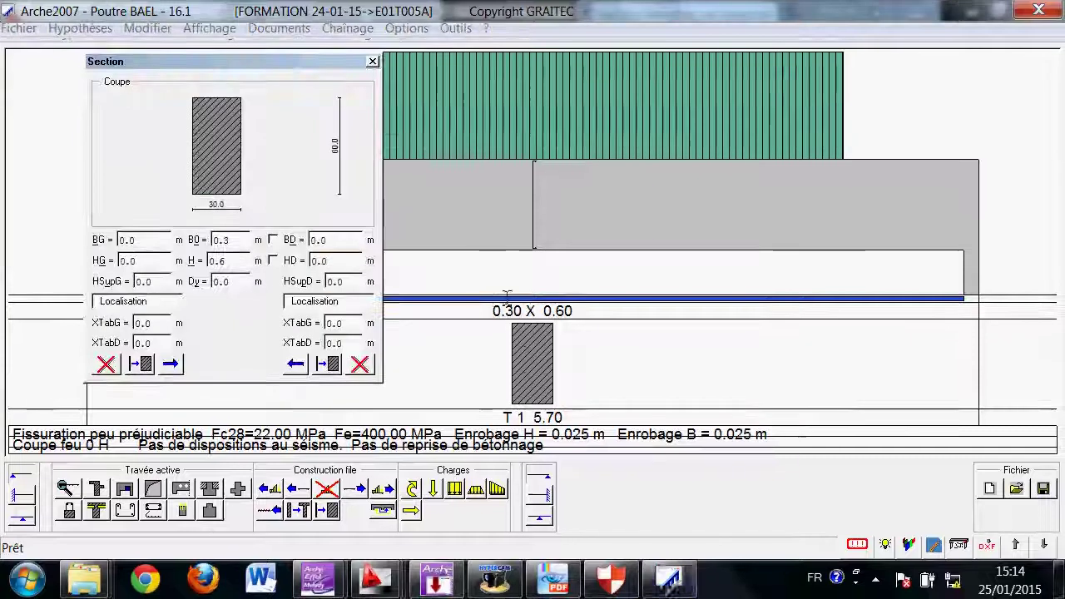
pyautogui.doubleClick(162, 240)
pyautogui.write('0.')
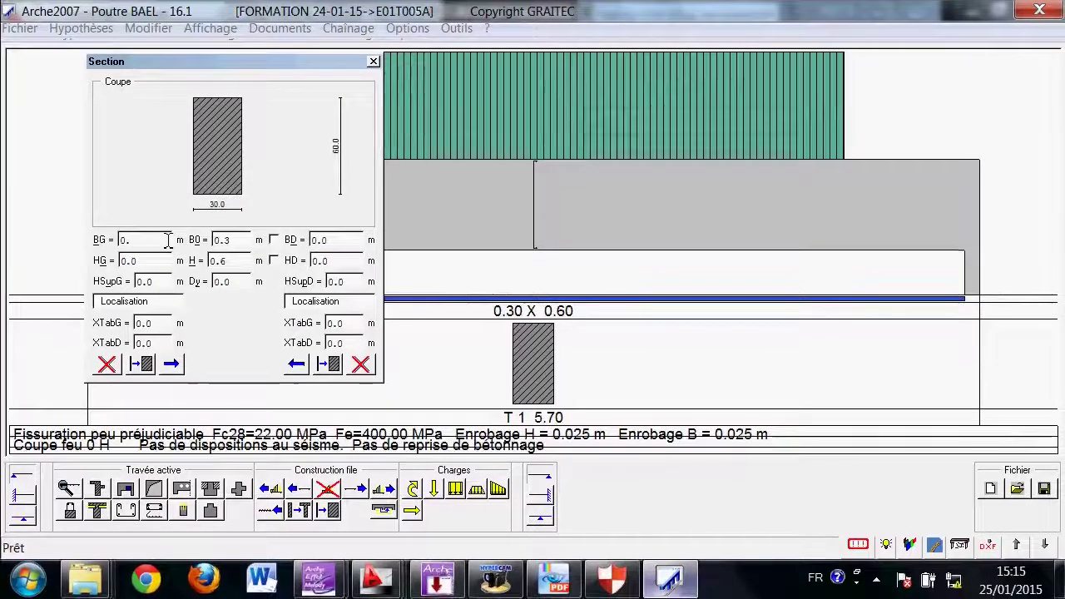
pyautogui.write('13')
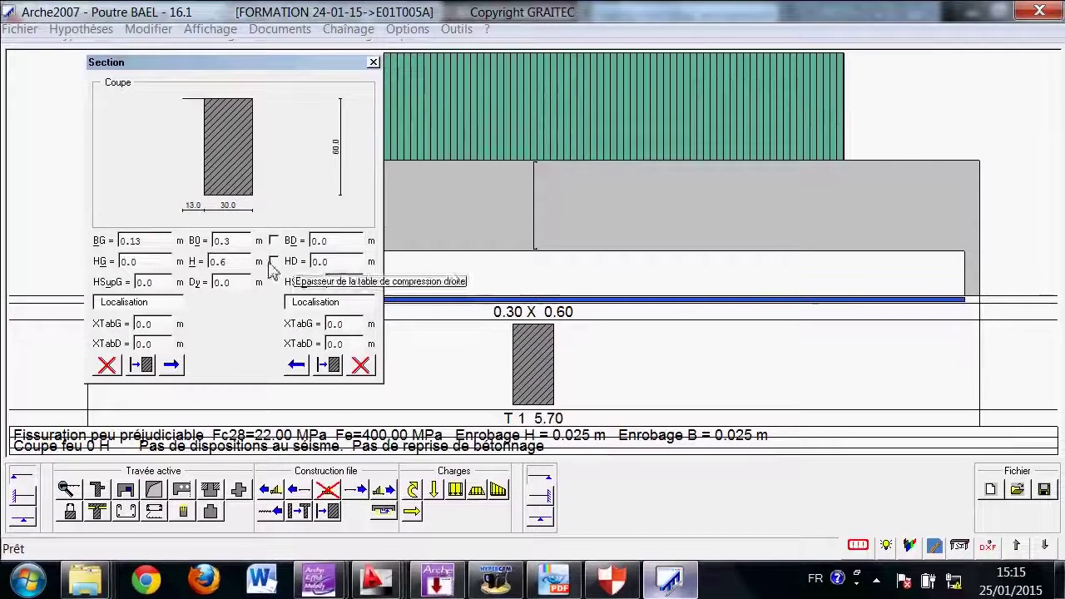
pyautogui.doubleClick(343, 241)
pyautogui.write('0.13')
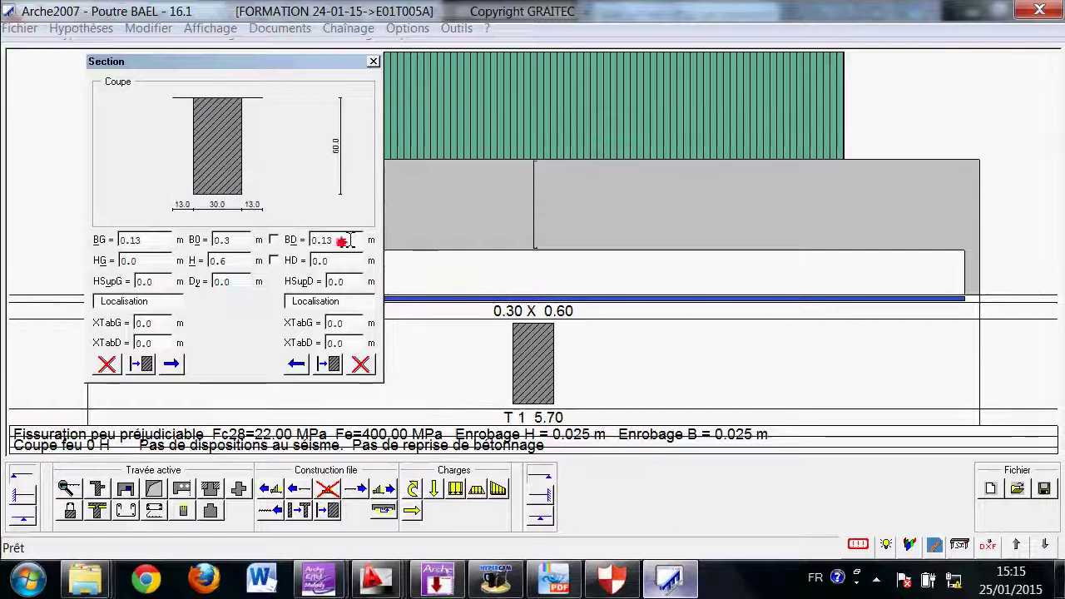
# - Enable the option beside the section's web width B0 and set B0 to 0.07 m
pyautogui.click(272, 240)
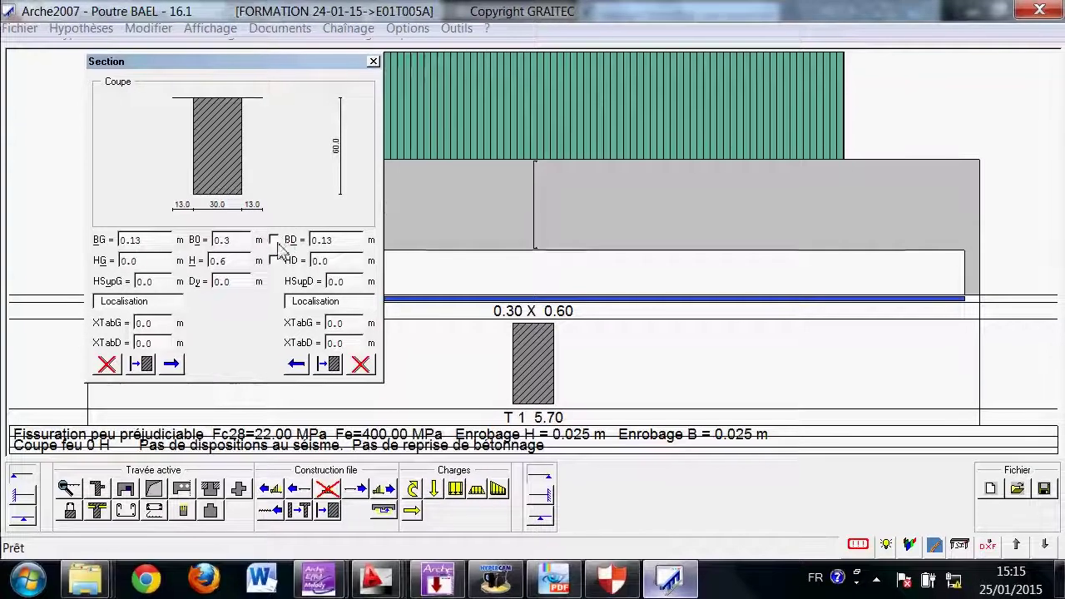
pyautogui.doubleClick(236, 241)
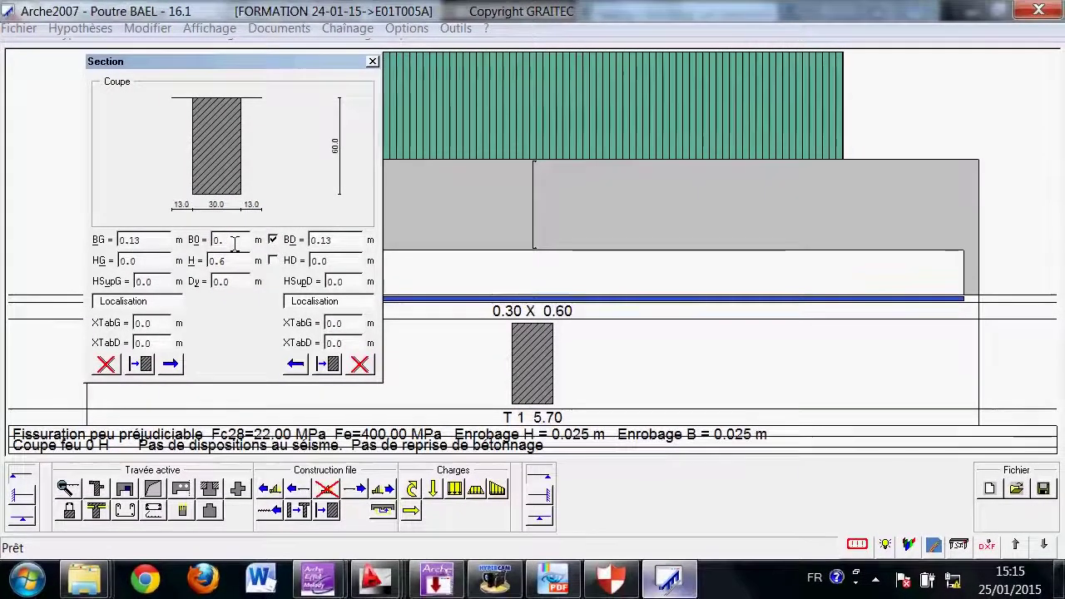
pyautogui.write('0.07')
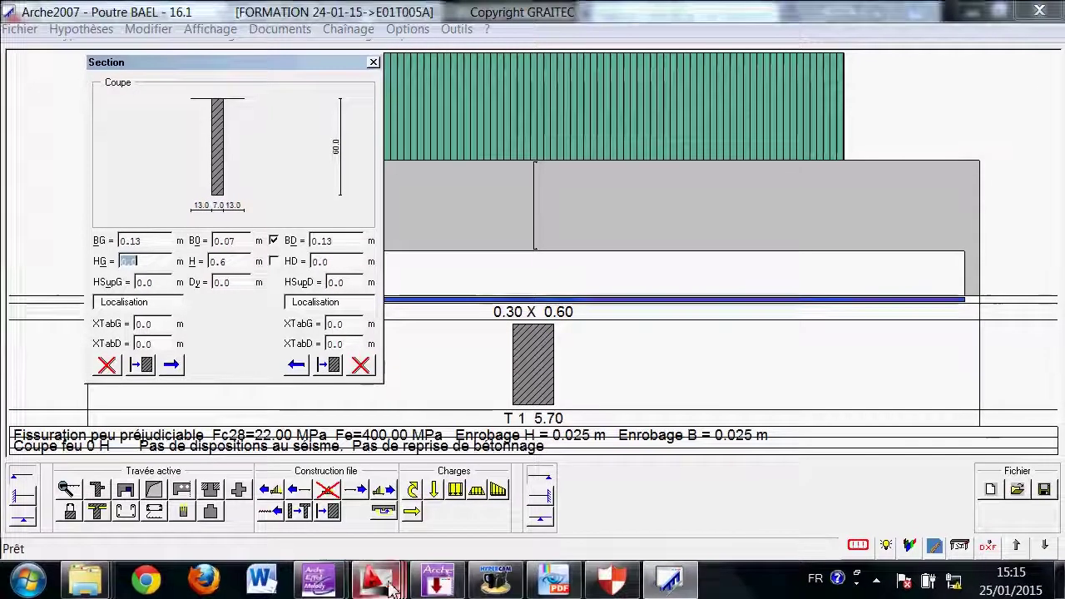
# - Check the slab type label in the AutoCAD plan and set the flange thicknesses HG and HD in Arche Poutre to 0.05 m
pyautogui.click(541, 511)
pyautogui.scroll(3, 690, 185)
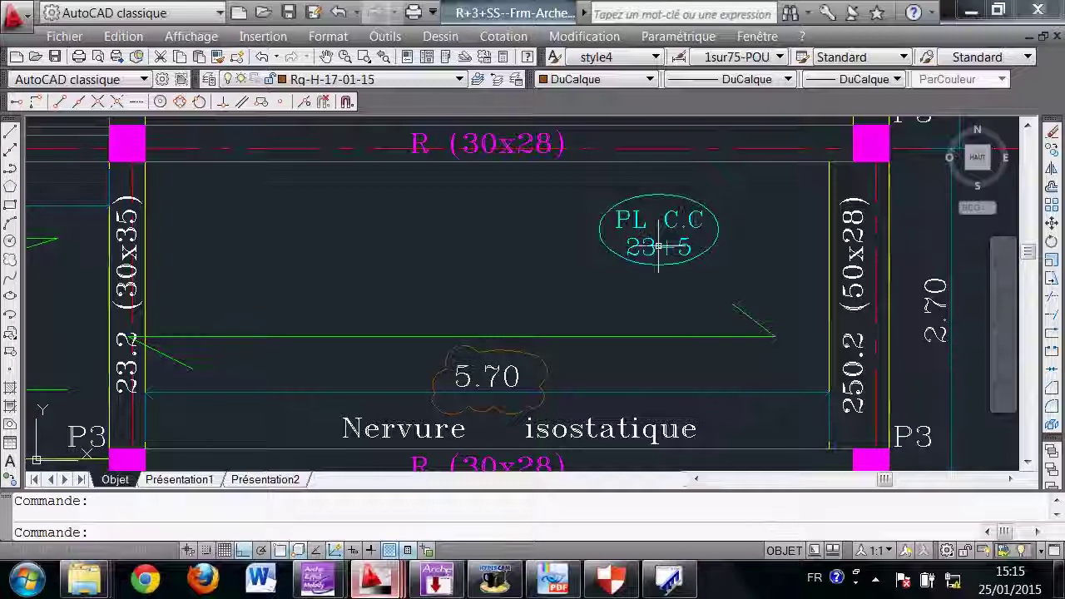
pyautogui.scroll(-2, 659, 247)
pyautogui.moveTo(689, 250)
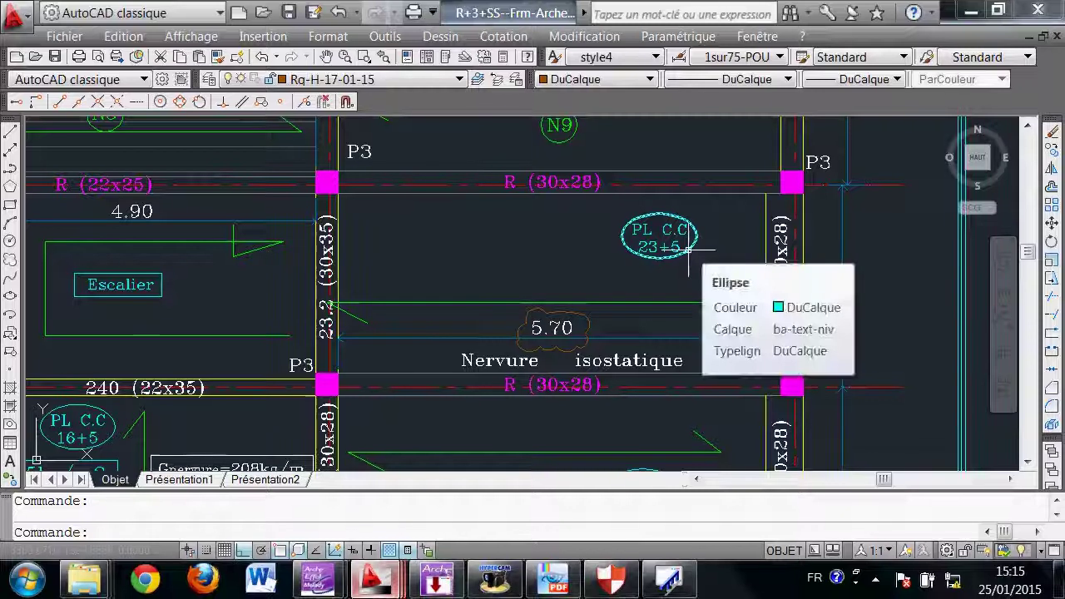
pyautogui.hotkey('alt', 'Tab')
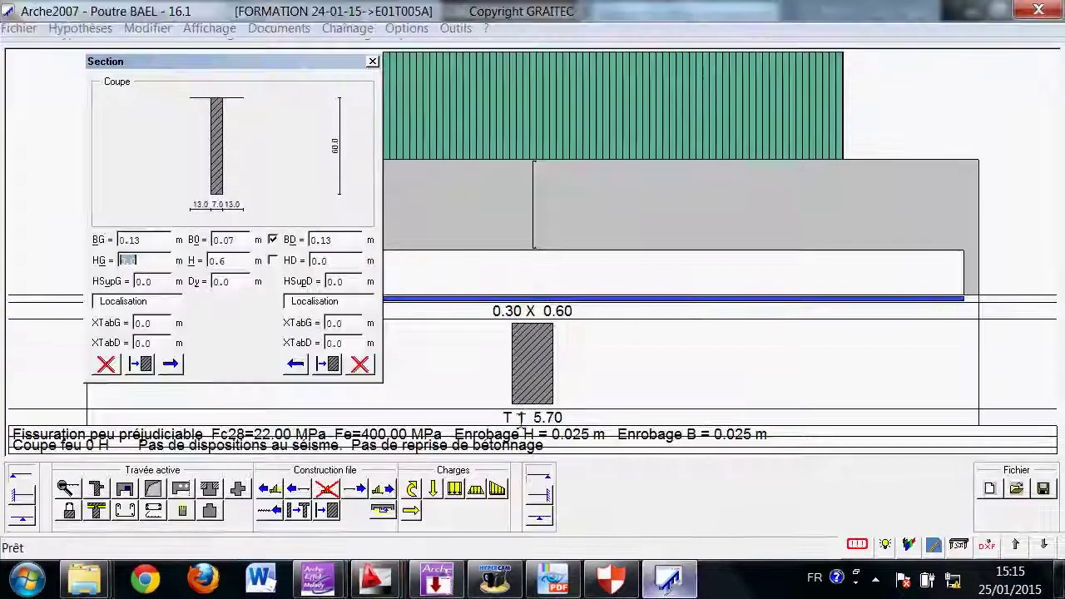
pyautogui.click(143, 280)
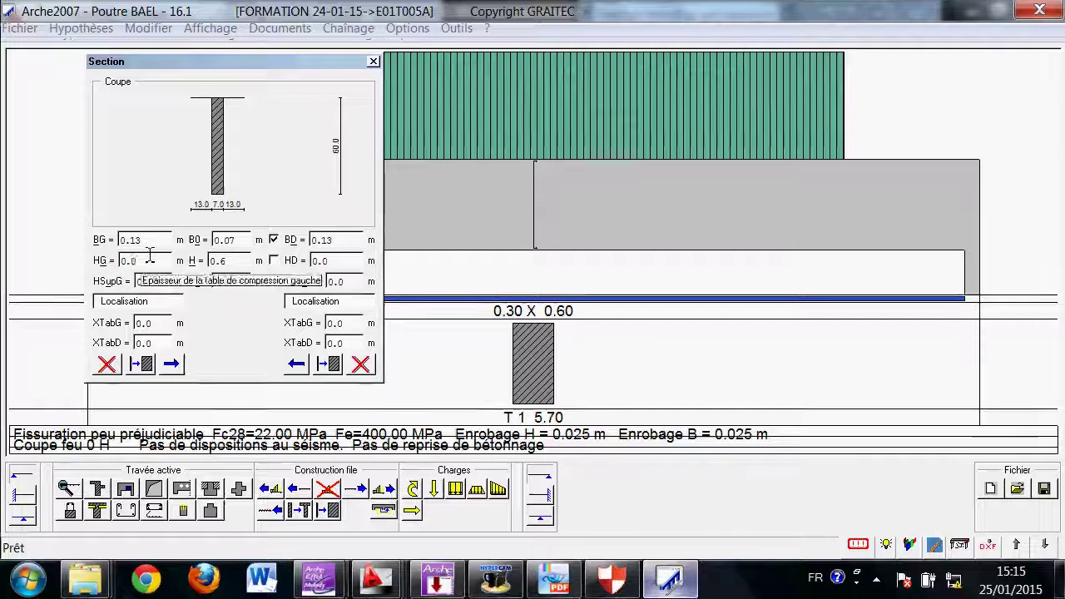
pyautogui.write('0')
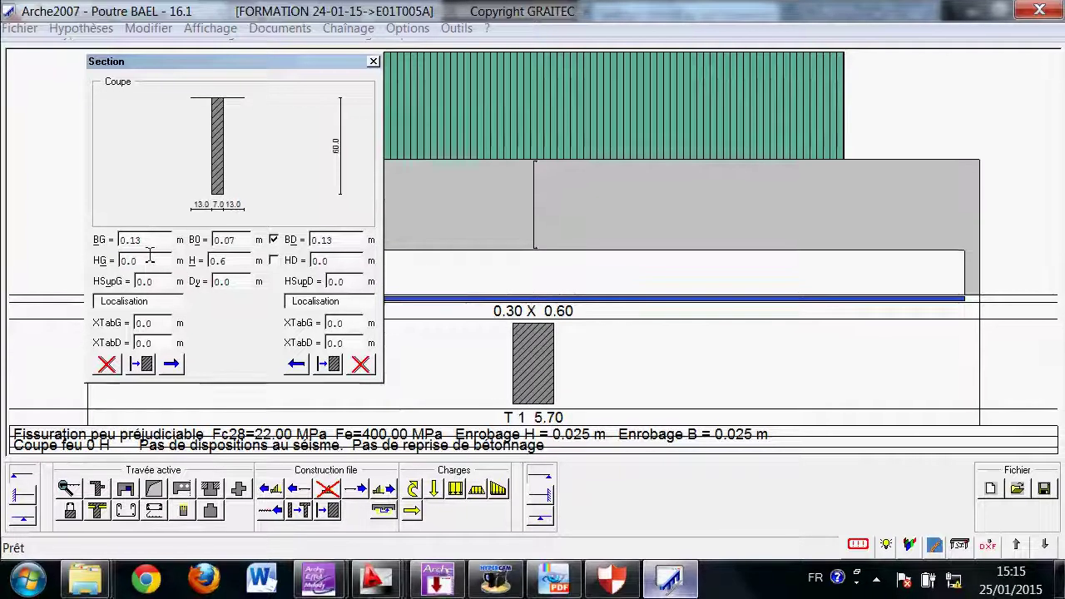
pyautogui.click(141, 258)
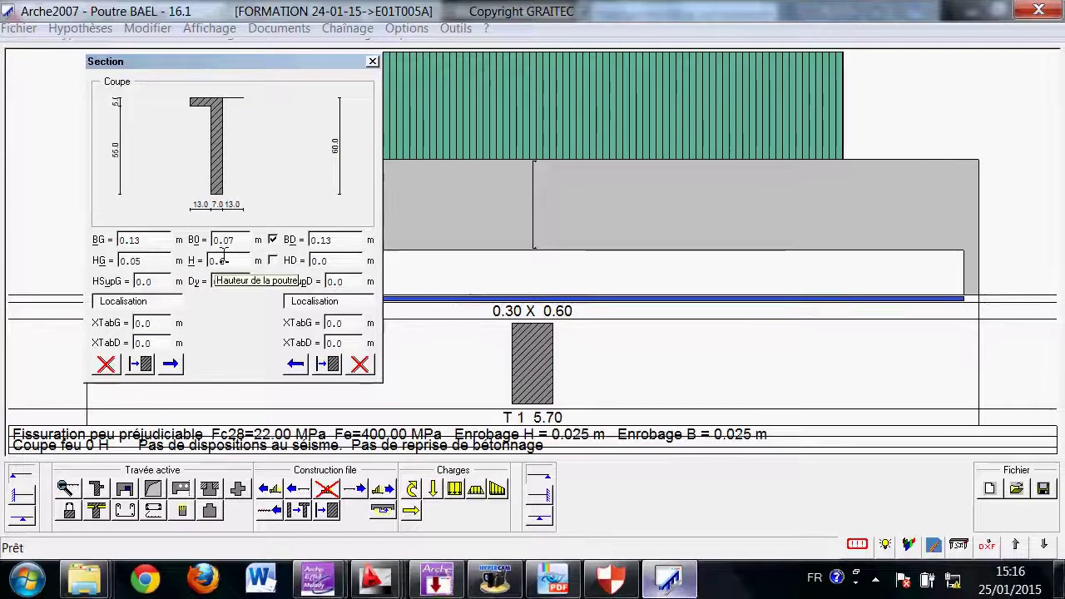
pyautogui.doubleClick(344, 261)
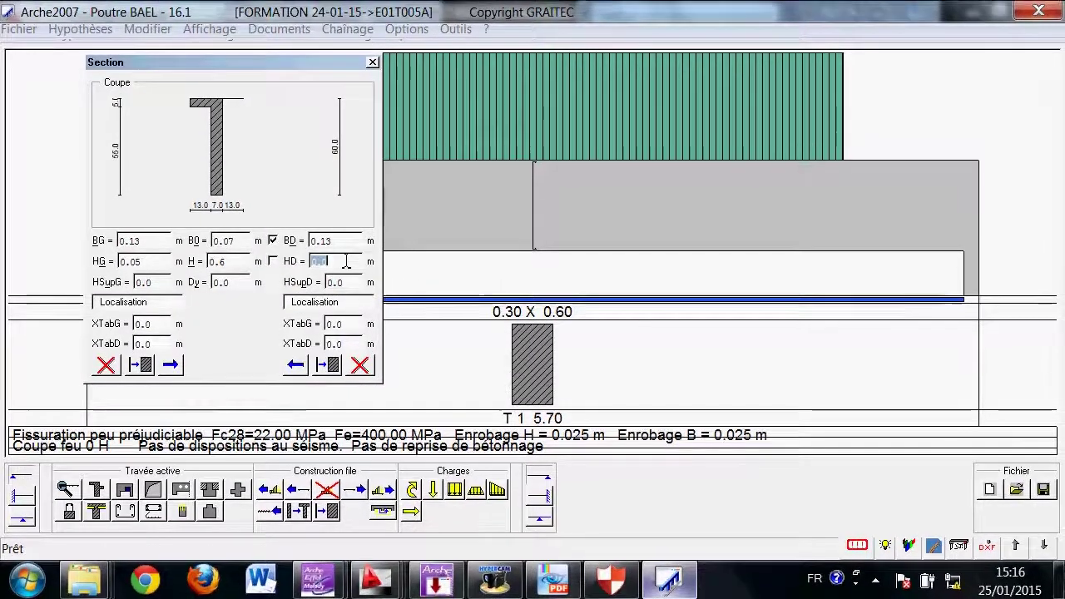
pyautogui.write('0.05')
# - Set the section's total height H to 0.28 m and apply the T-shaped cross-section to the beam
pyautogui.click(223, 261)
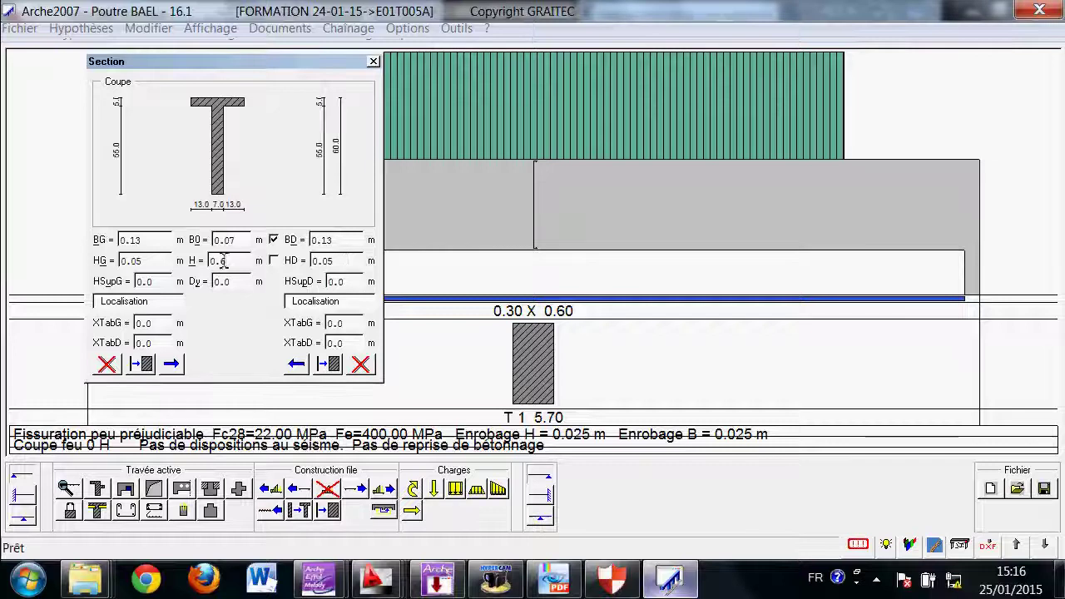
pyautogui.doubleClick(225, 262)
pyautogui.write('0.2')
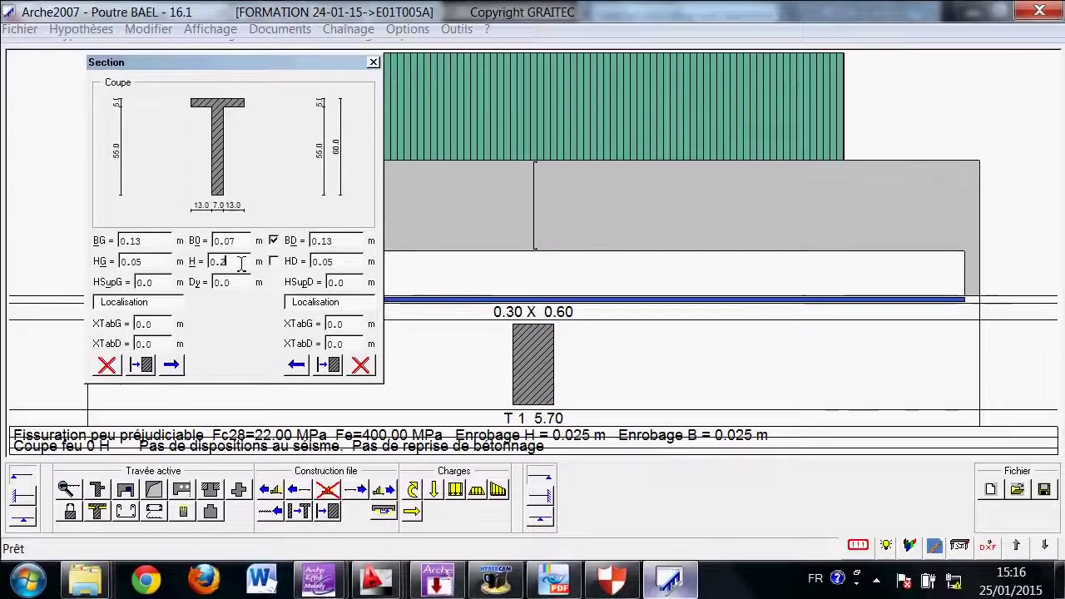
pyautogui.write('8')
pyautogui.press('Return')
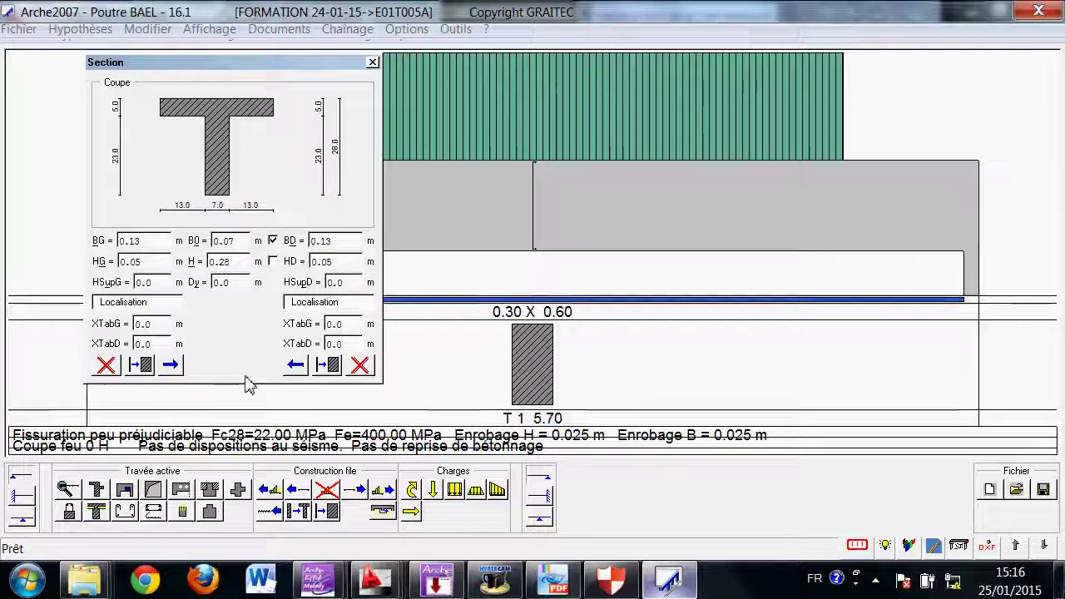
pyautogui.click(373, 61)
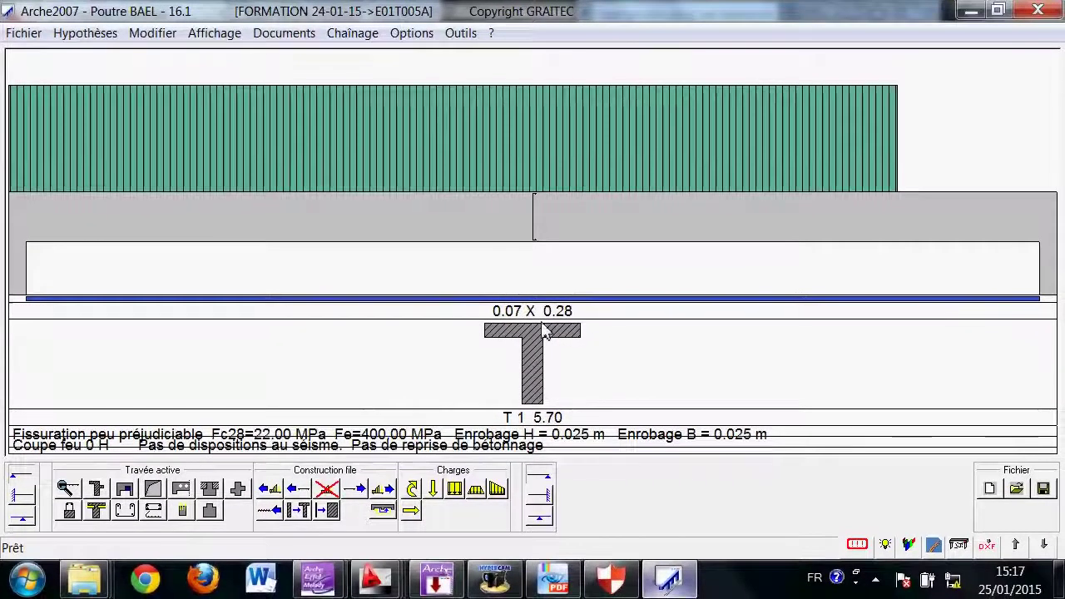
pyautogui.click(497, 578)
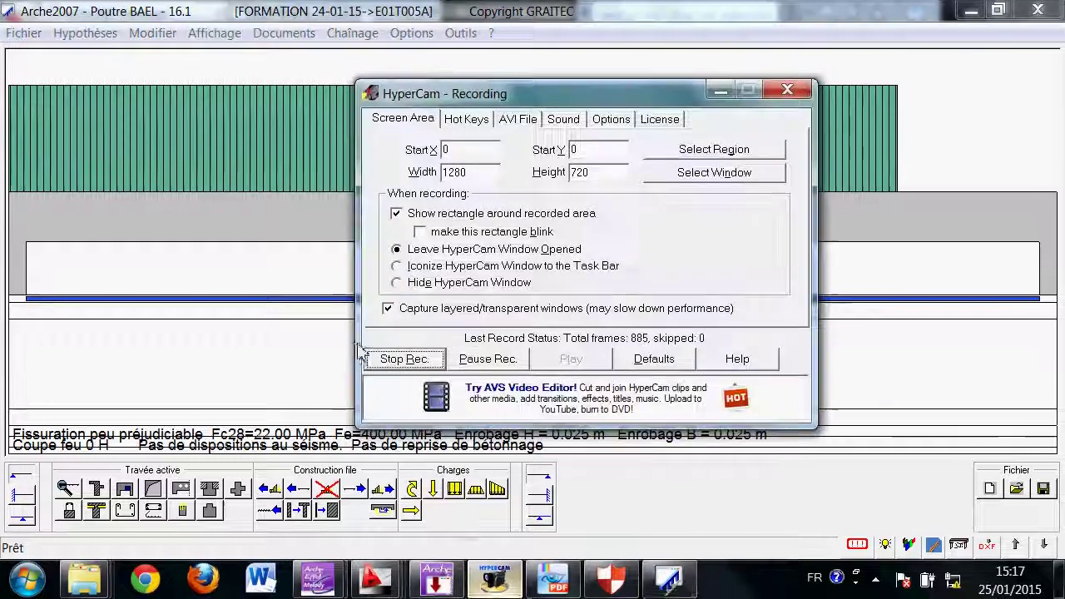
pyautogui.click(404, 361)
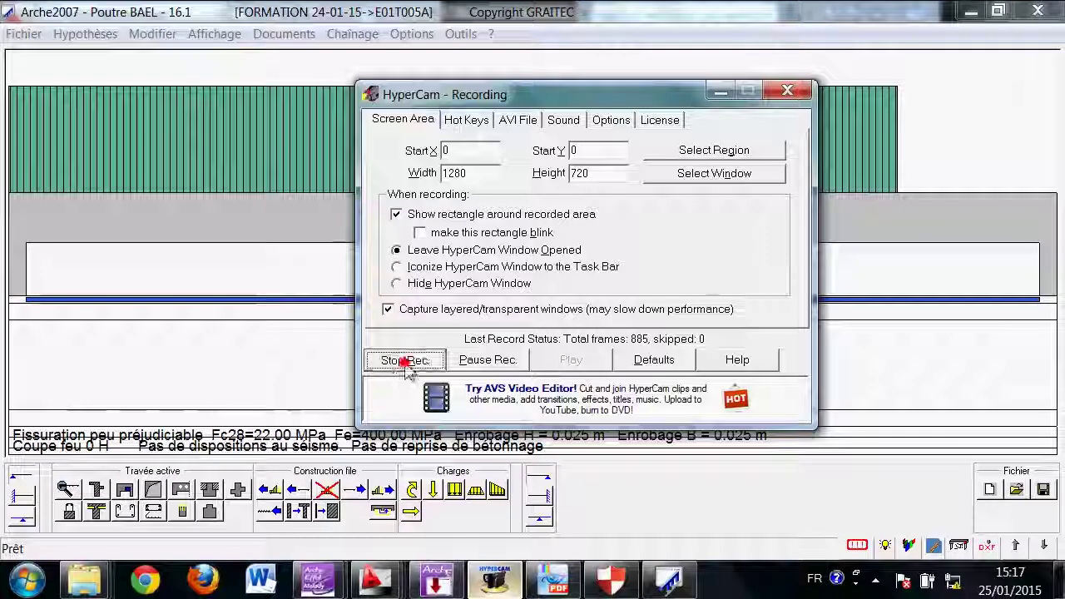